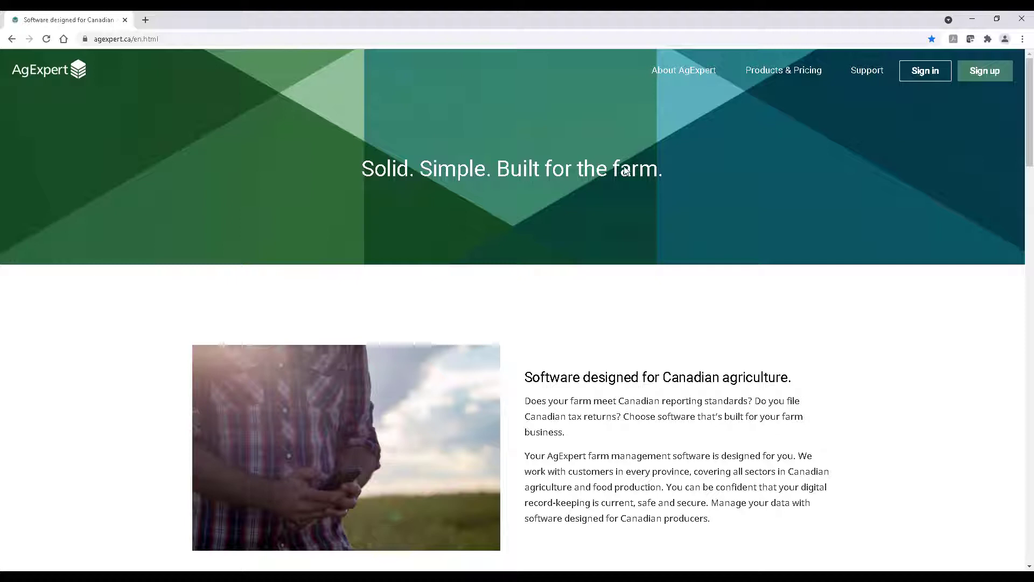
Load agexpert.ca and sign in to the AgExpert account
click(305, 38)
text(agexpert.)
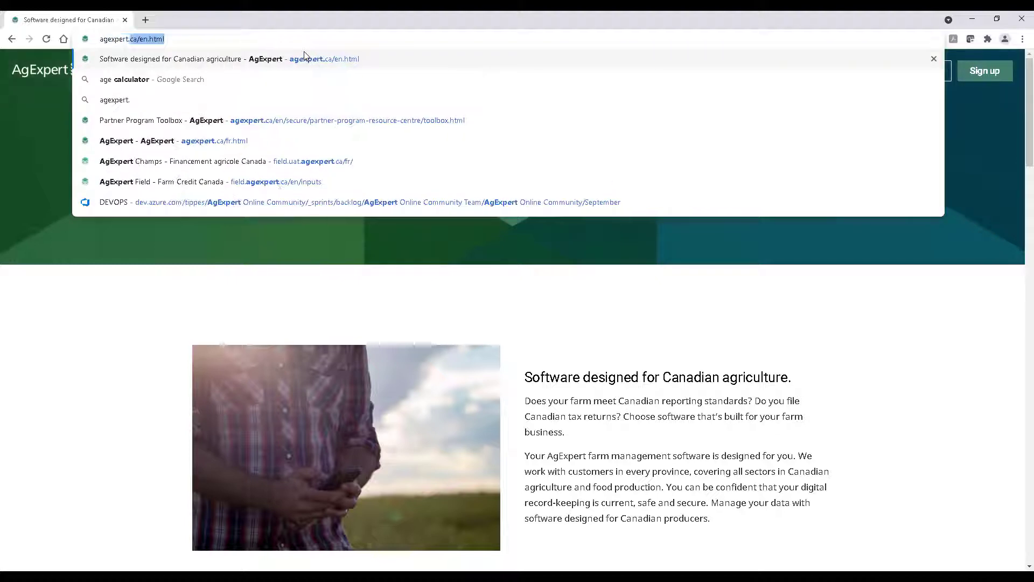
key(Return)
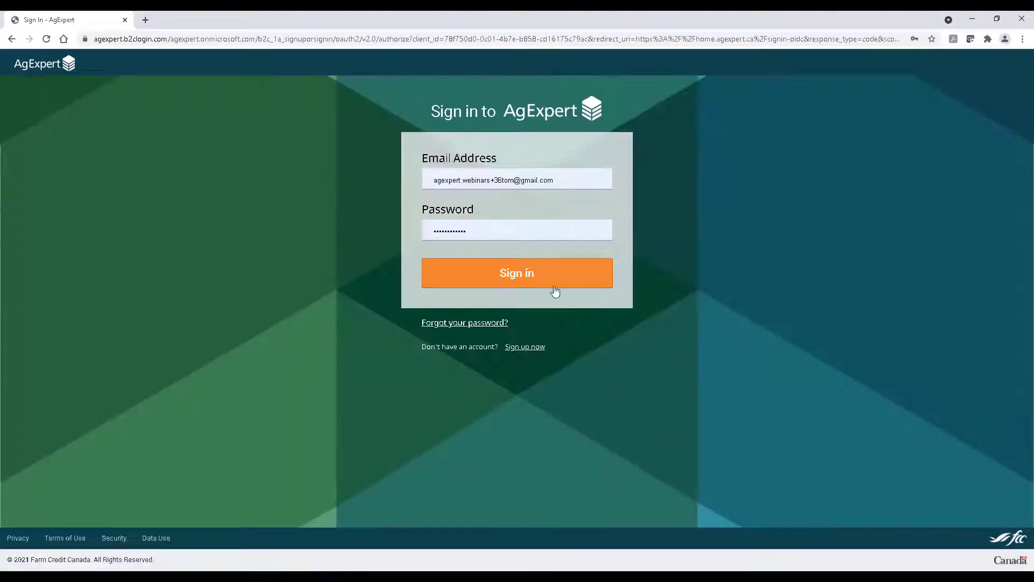
click(550, 285)
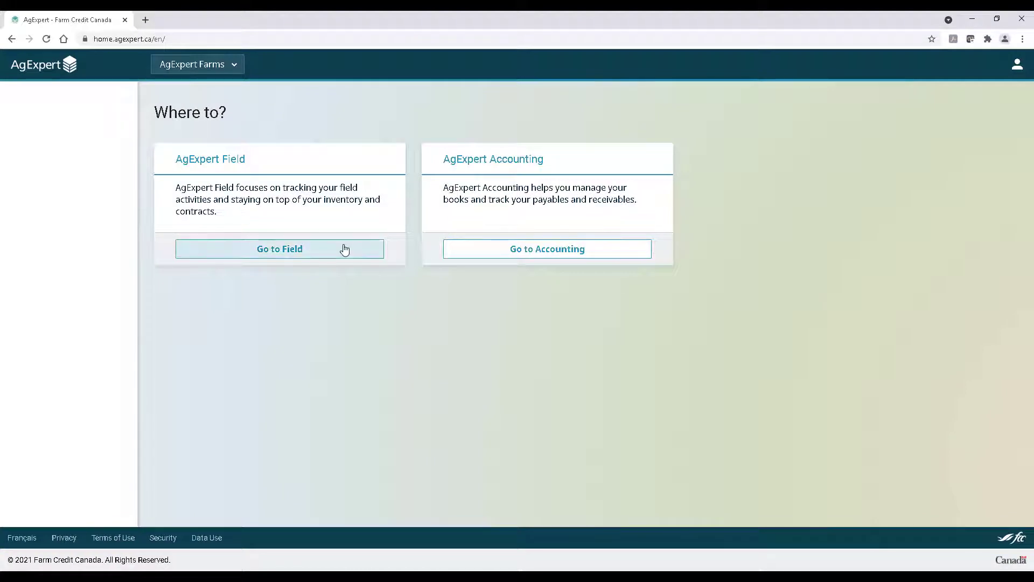
Open Partner Connect in AgExpert Field, confirm My services is empty, and return to All services
click(342, 249)
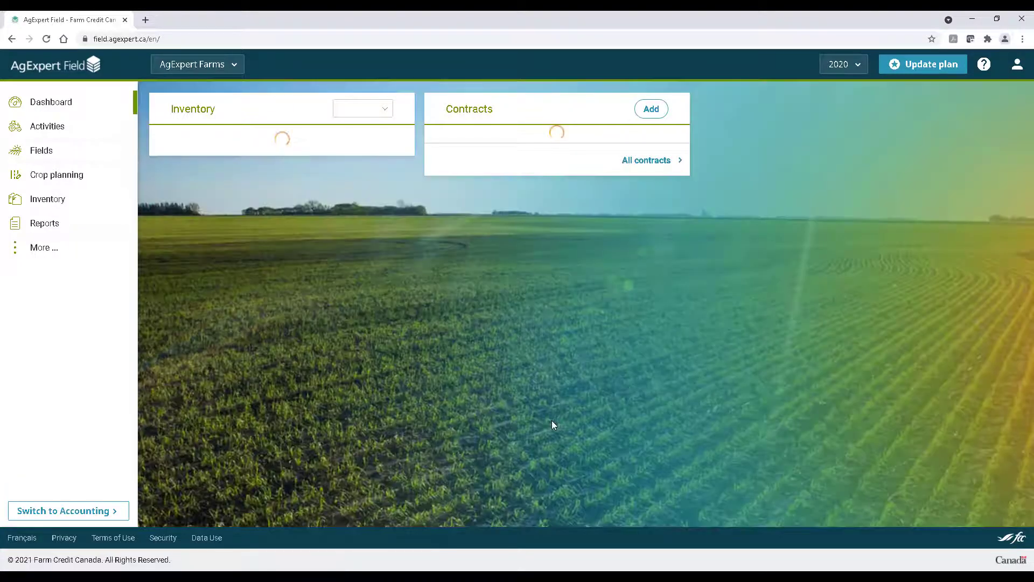
click(21, 250)
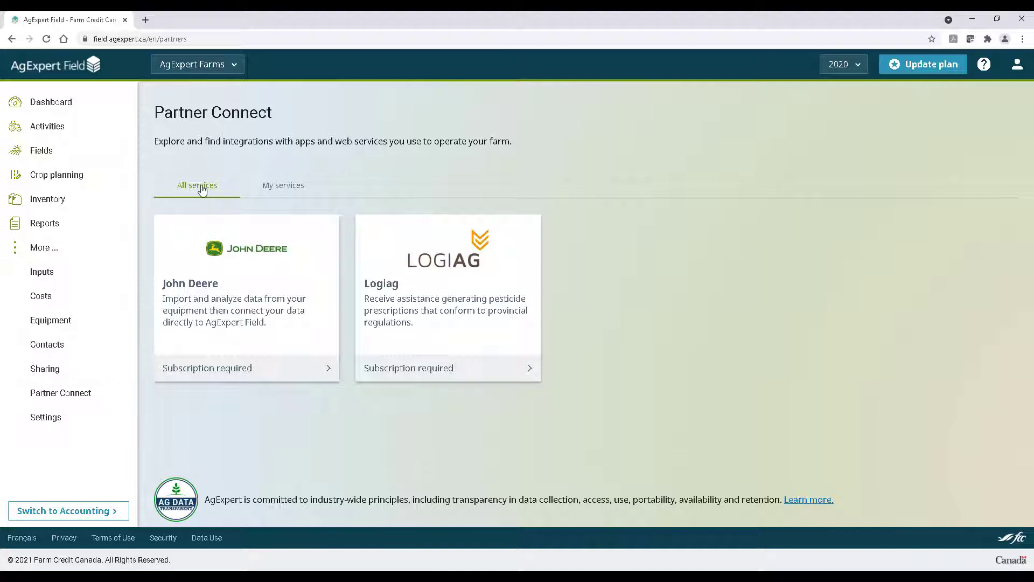
click(295, 194)
right_click(293, 192)
click(477, 216)
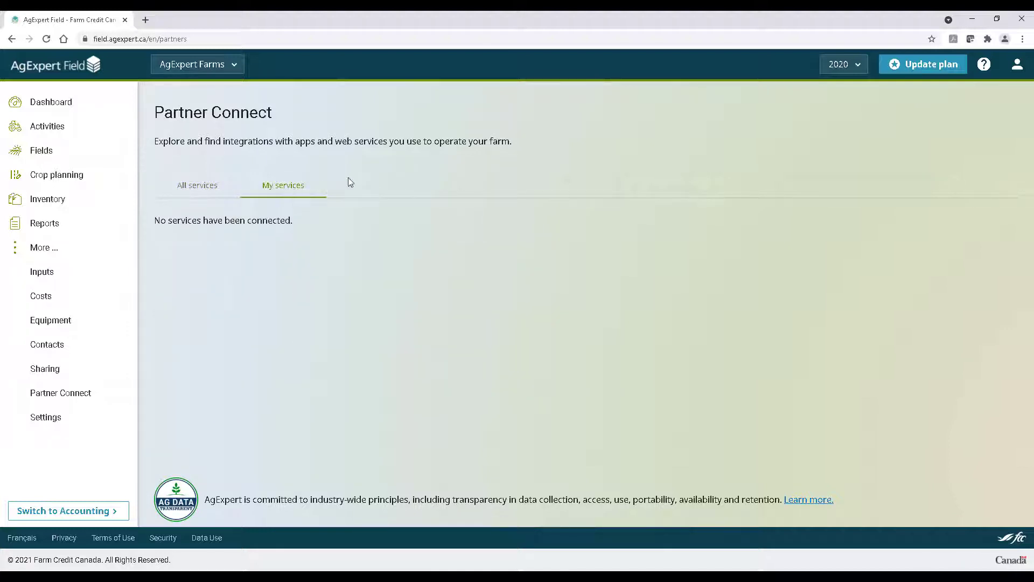
click(211, 191)
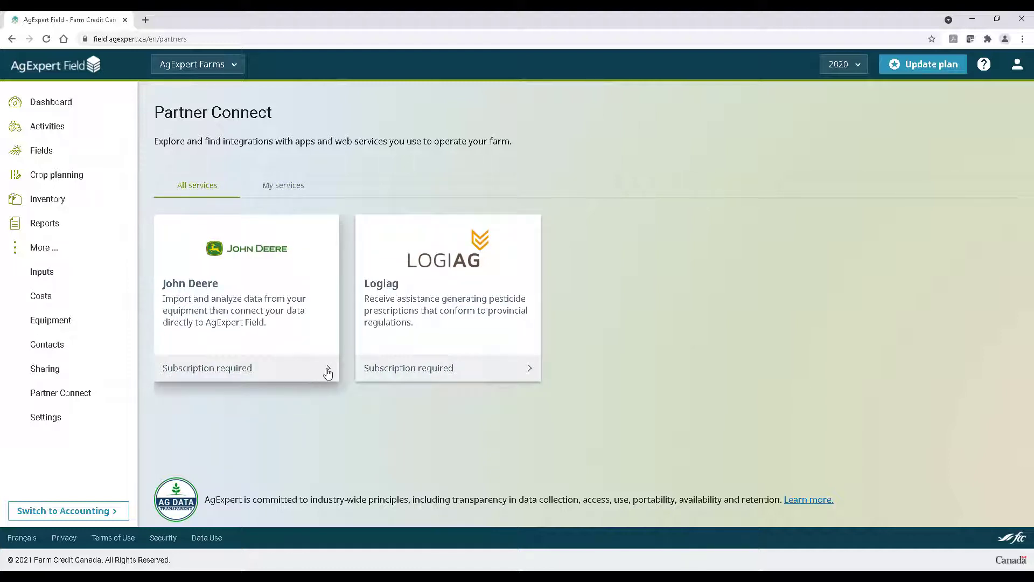
Start the John Deere connection and accept the consent terms
click(328, 403)
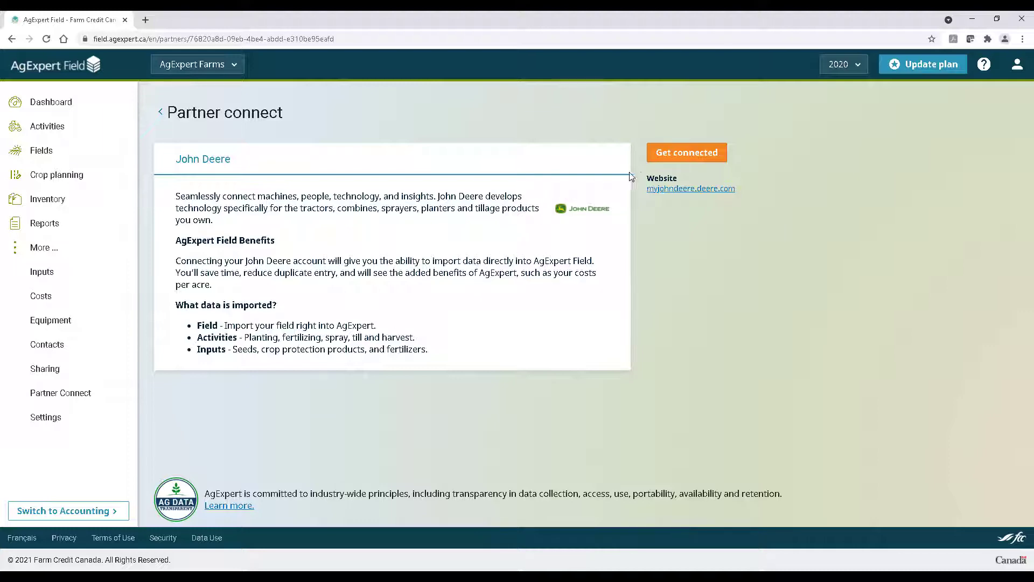
click(681, 153)
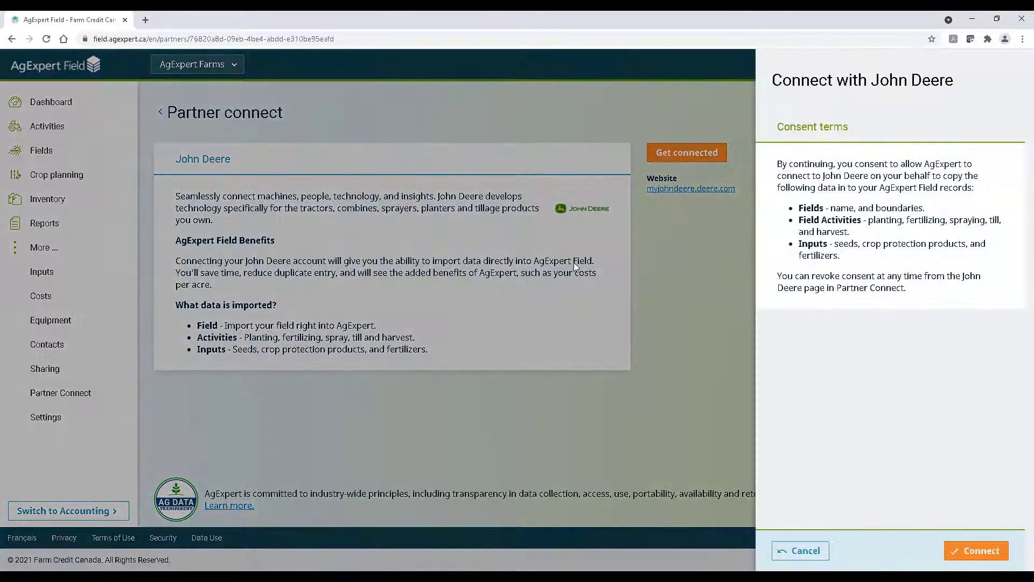
click(970, 550)
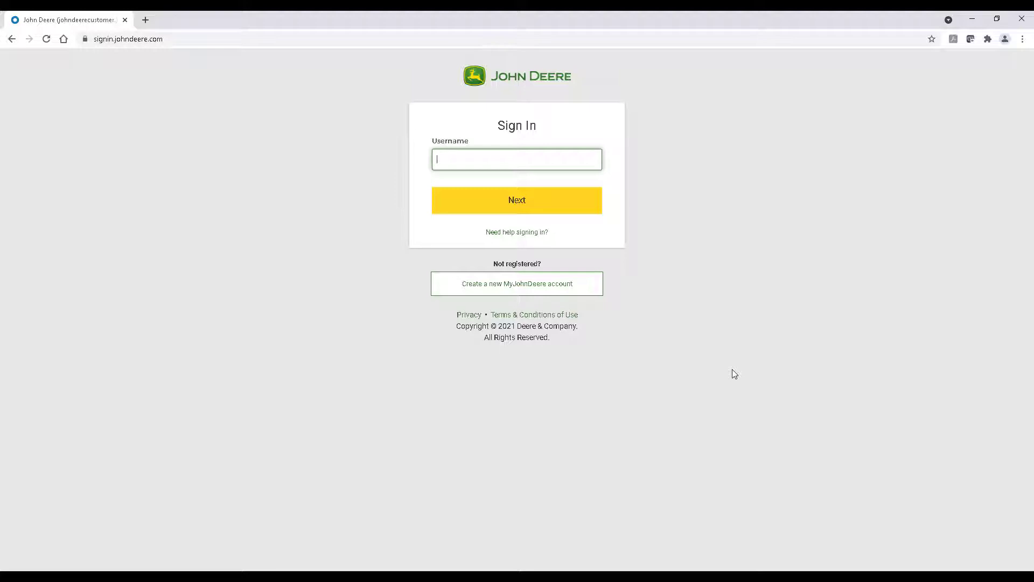
Sign in to MyJohnDeere as agexpertfarms to finish connecting
text(agexpertfarms)
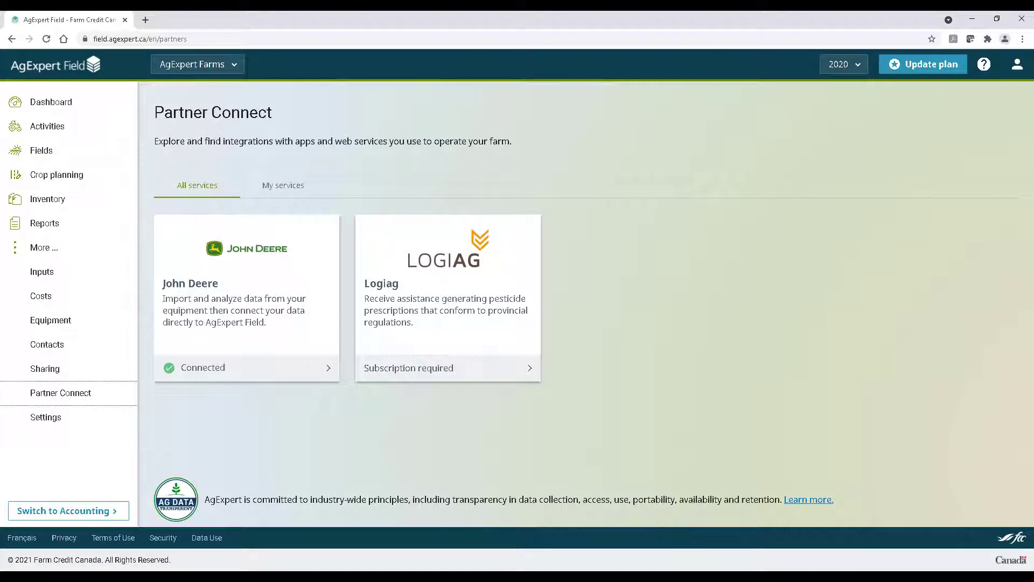
Open the John Deere field import, keep the field as New and edit its name
click(307, 375)
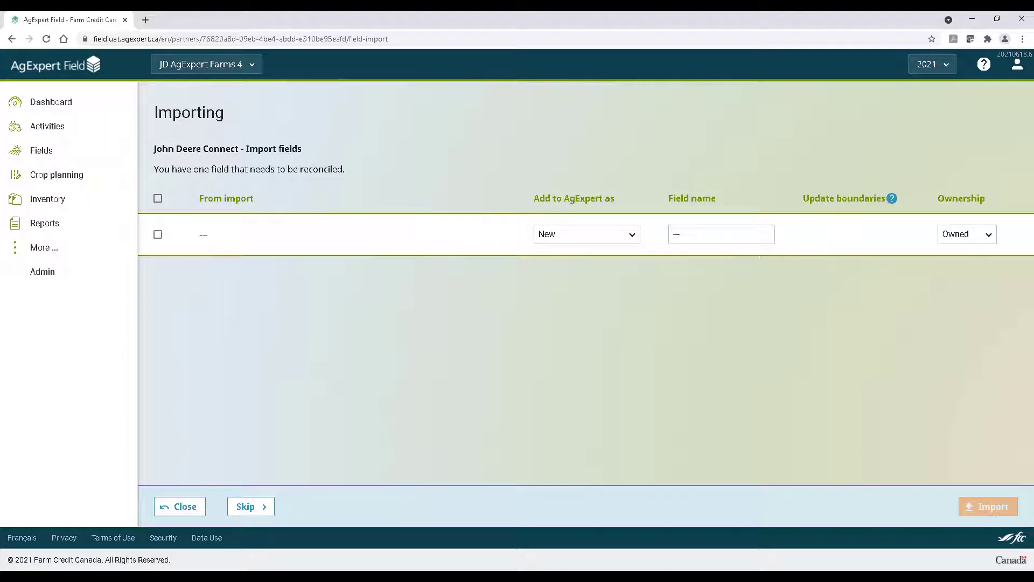
click(634, 234)
click(635, 230)
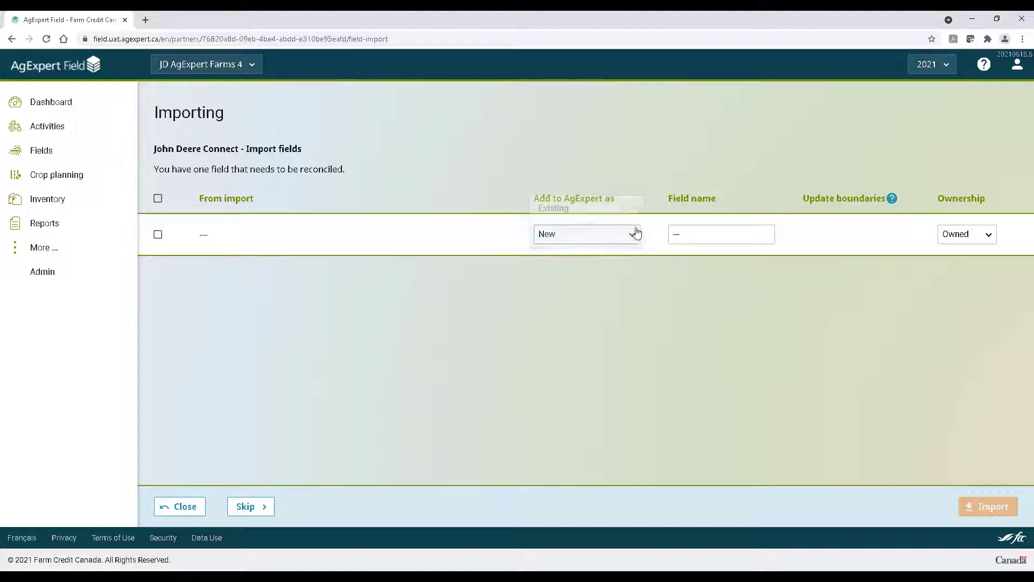
click(700, 237)
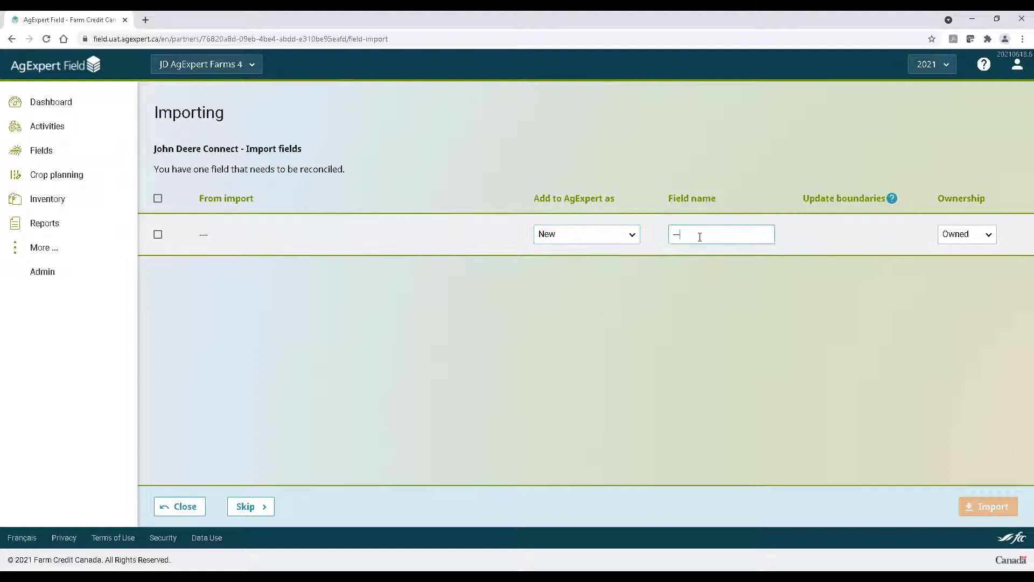
text(A)
click(703, 266)
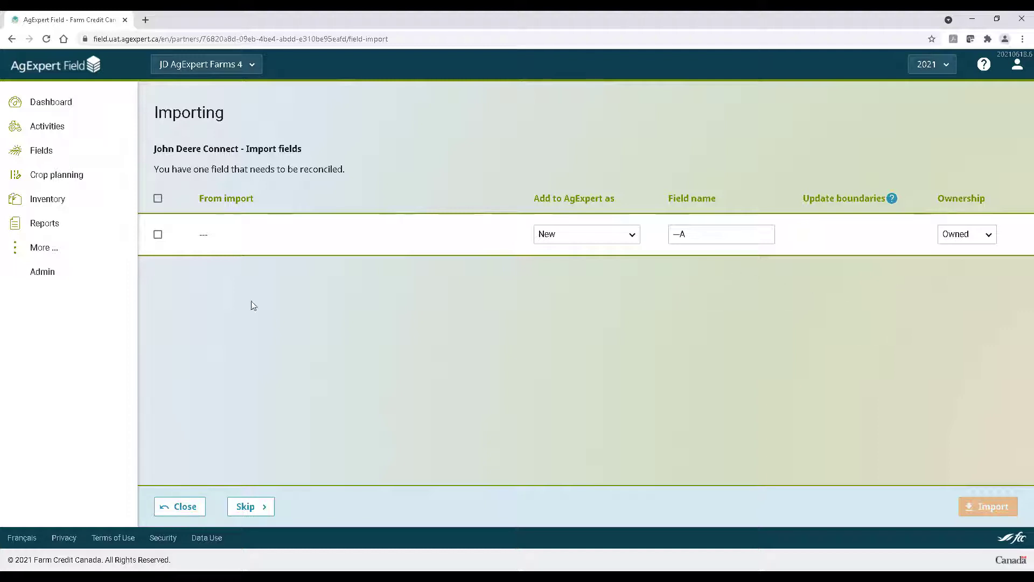
Set the field's ownership to Owned and tick its row for import
click(158, 235)
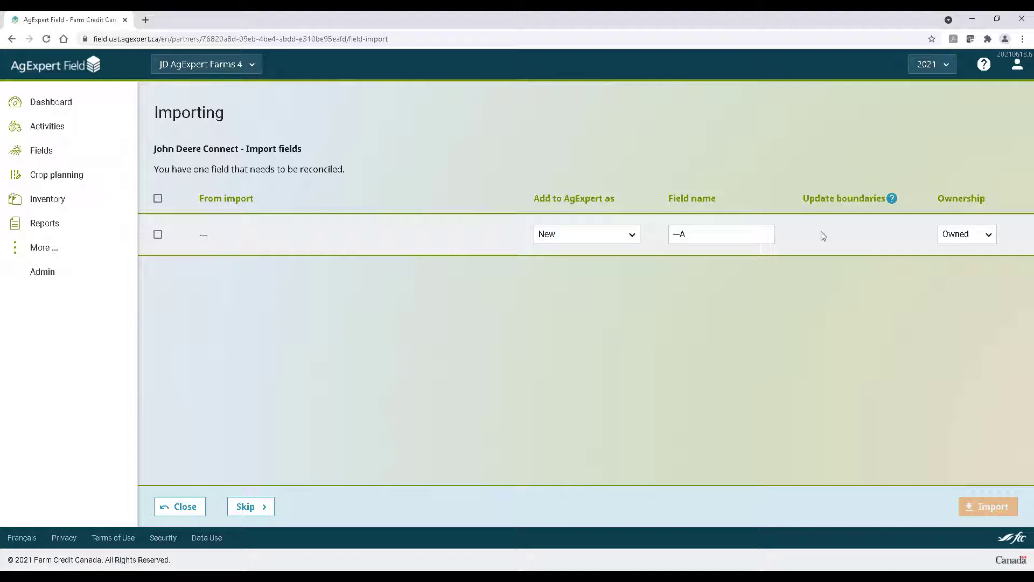
click(987, 234)
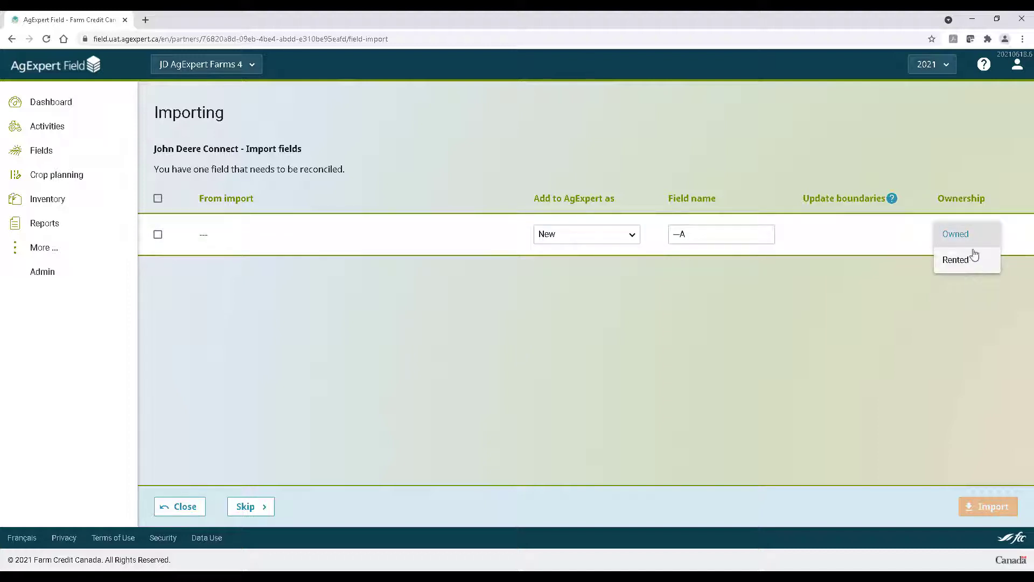
click(972, 235)
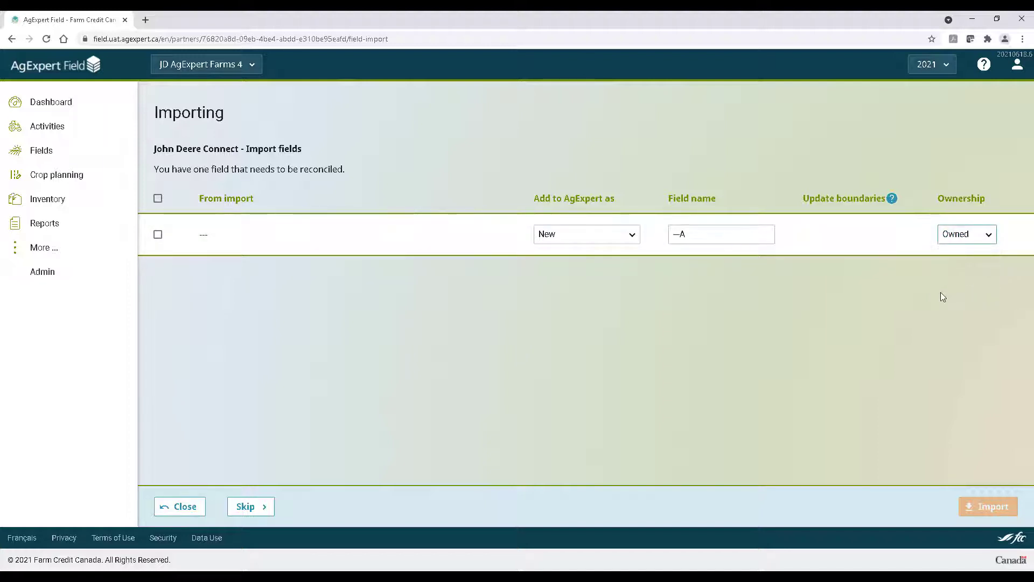
click(943, 297)
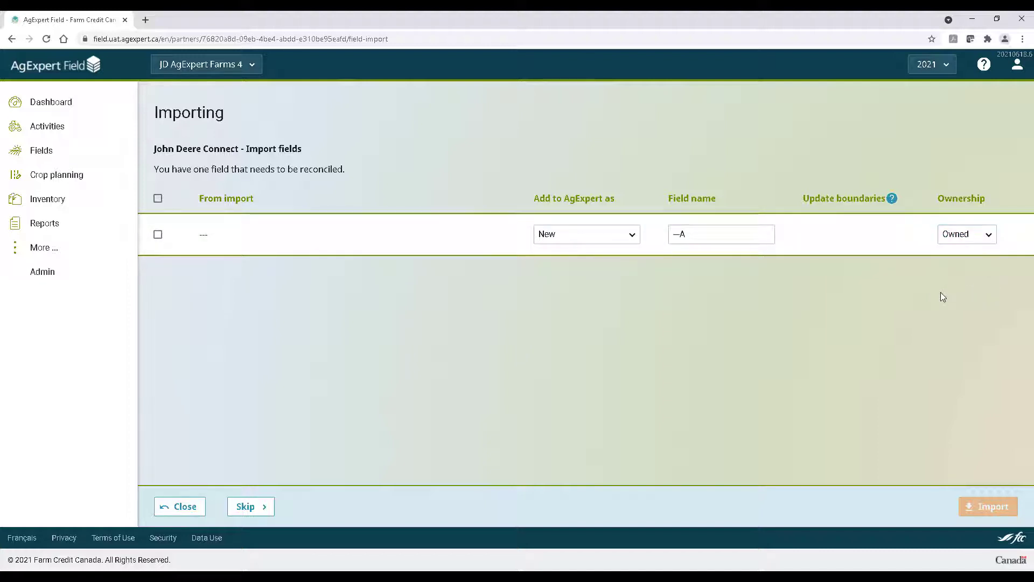
click(158, 235)
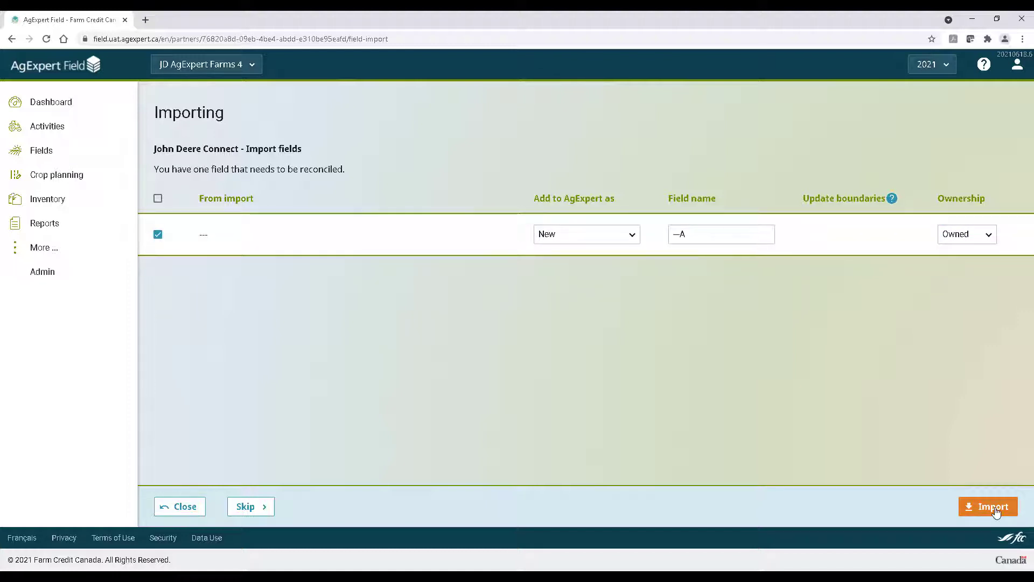
Skip the Import fields page to reach the 8 John Deere activities
click(251, 512)
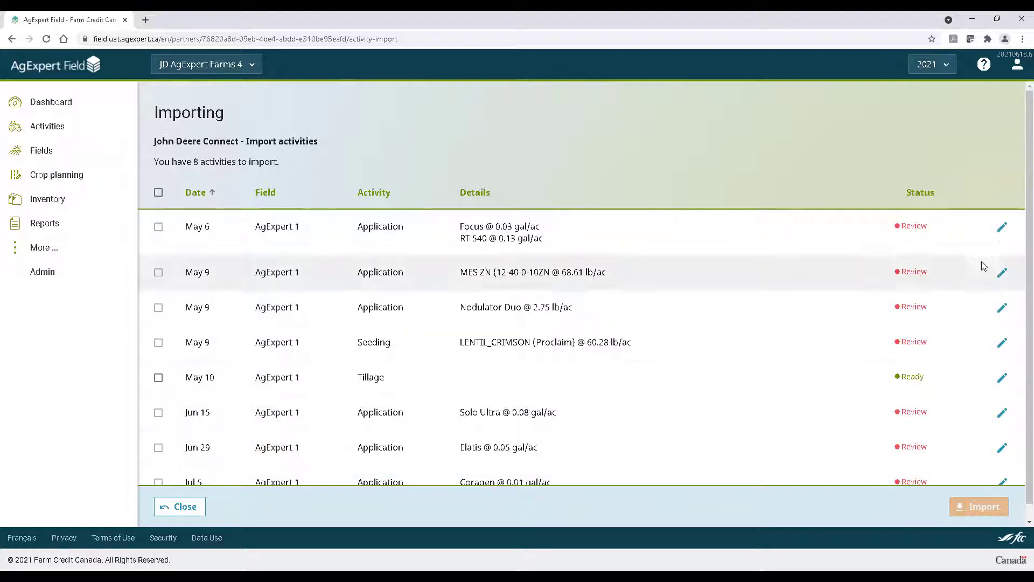
Import the May 6 Spray with Focus as Enforcer M Herbicide at 0.03 and RT 540 at 0.13
click(1003, 229)
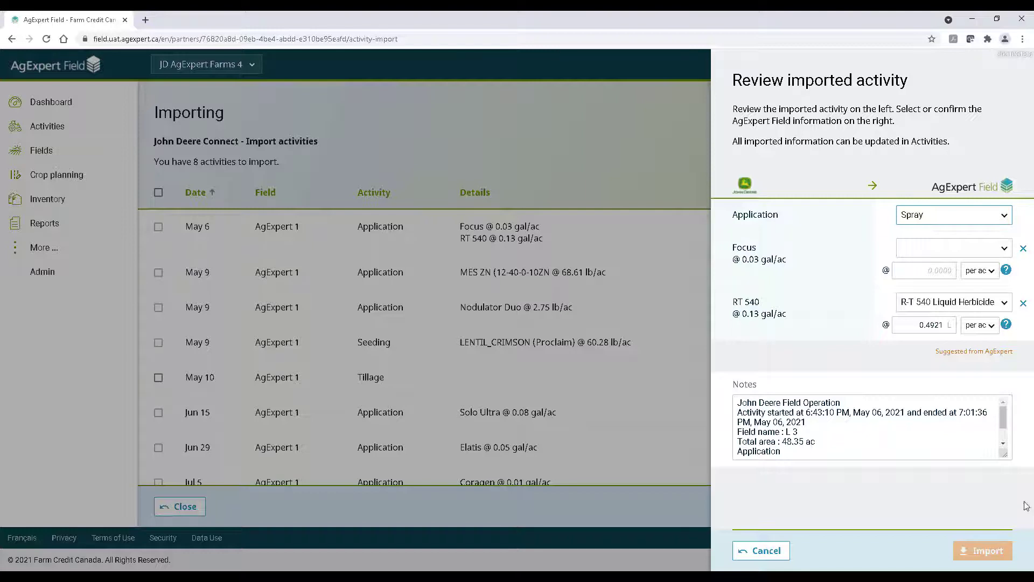
click(1003, 223)
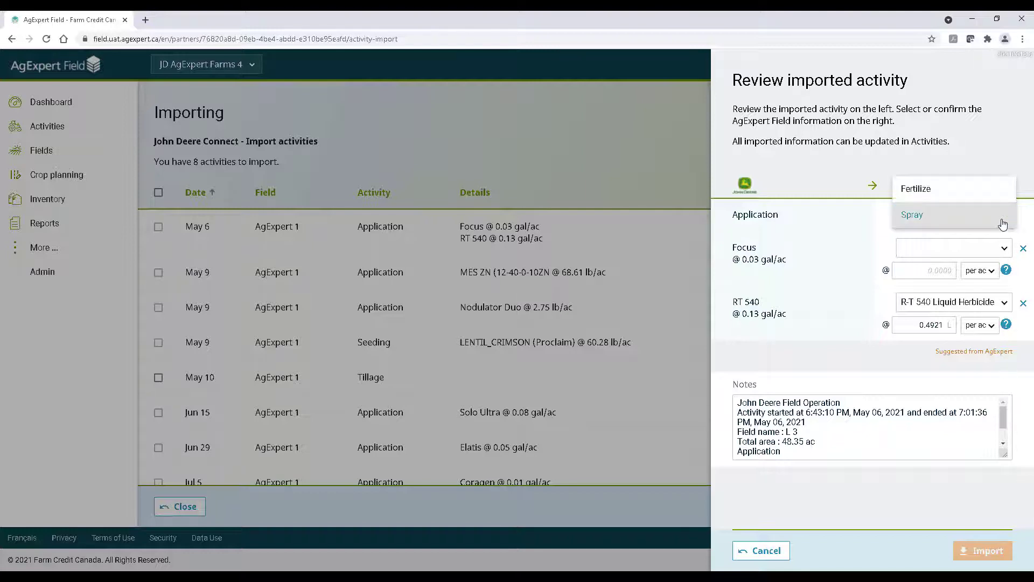
click(1002, 221)
click(1005, 250)
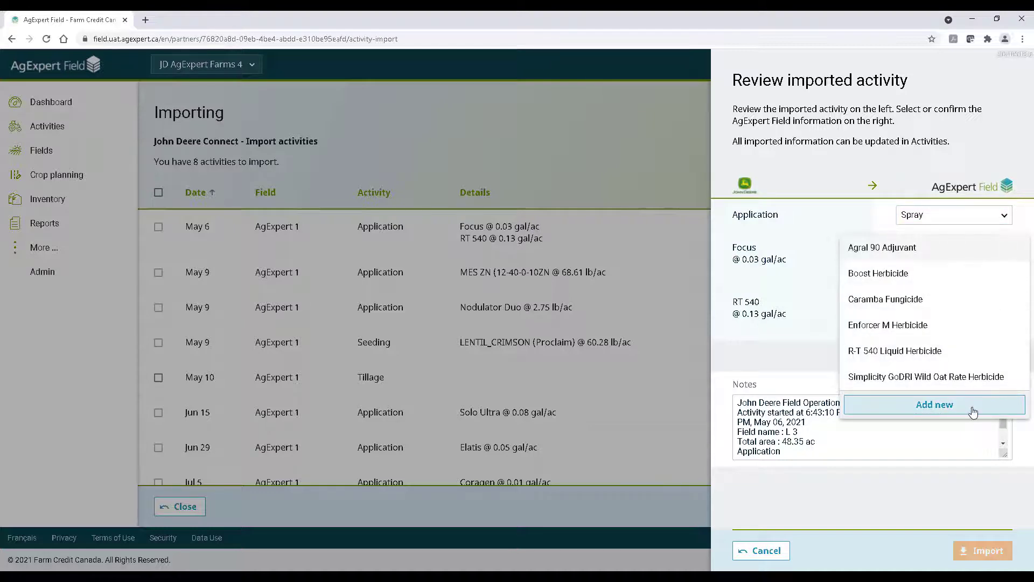
click(968, 329)
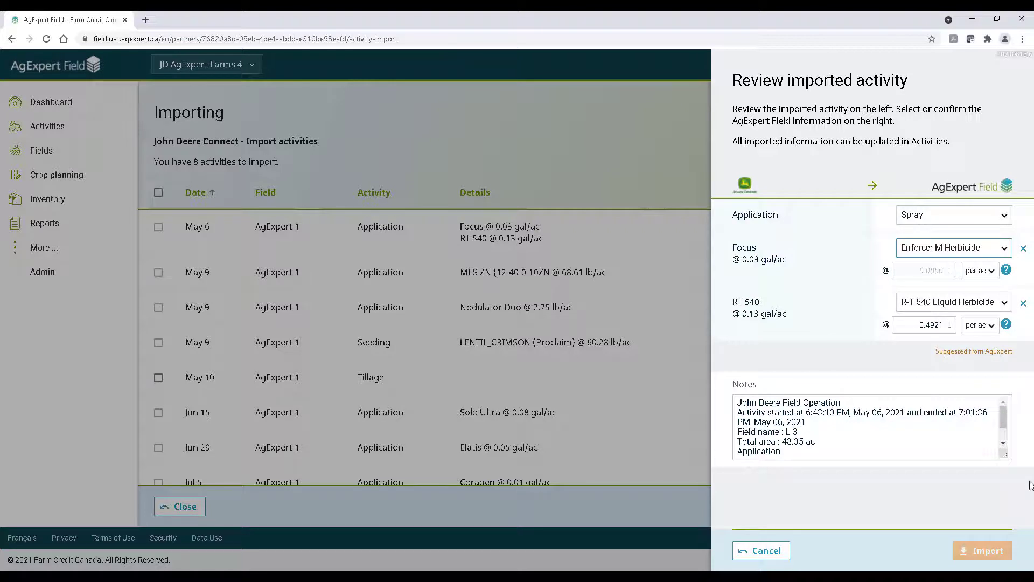
click(934, 271)
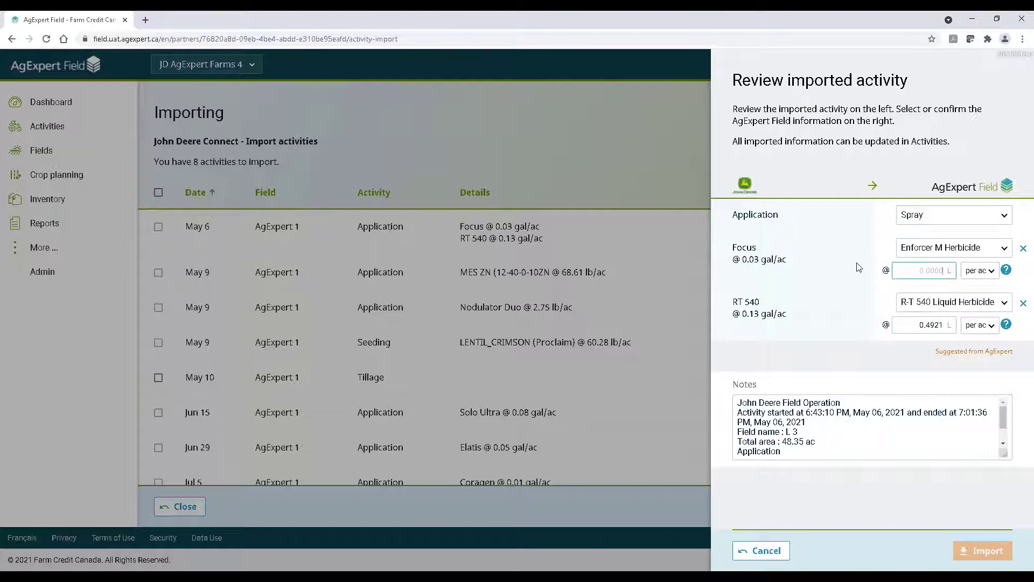
text(0.0)
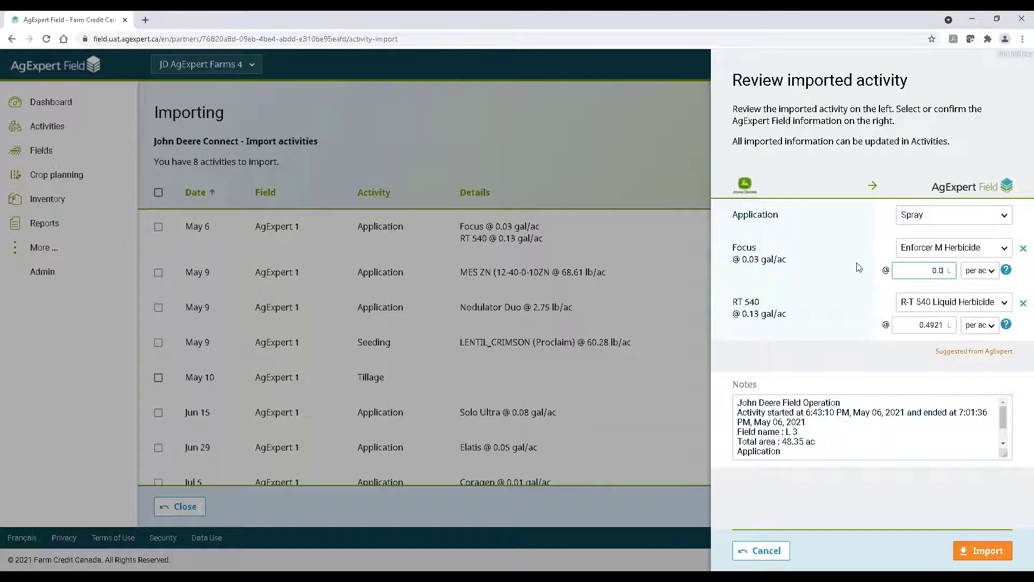
text(3)
double_click(929, 325)
text(0.13)
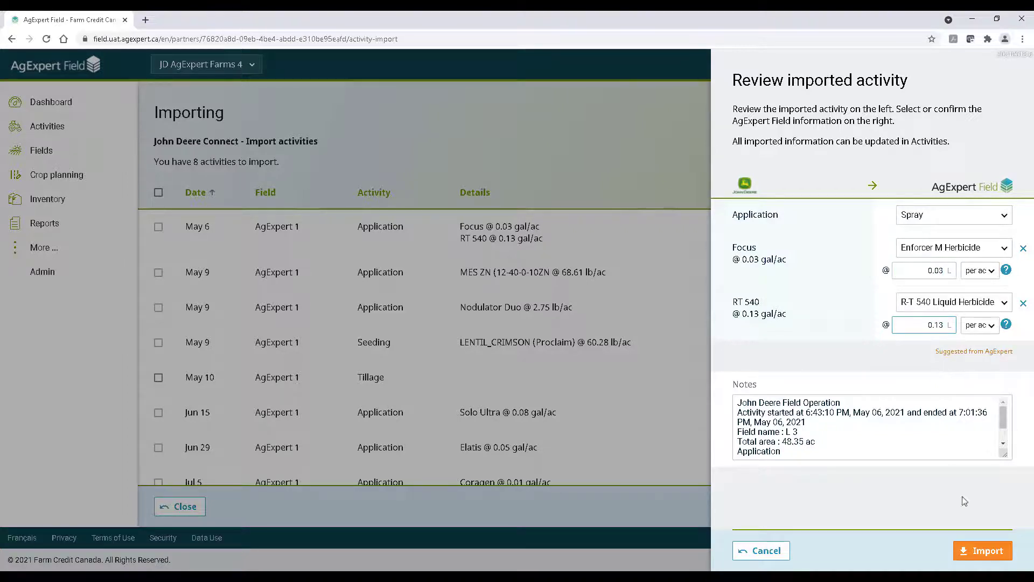
click(981, 551)
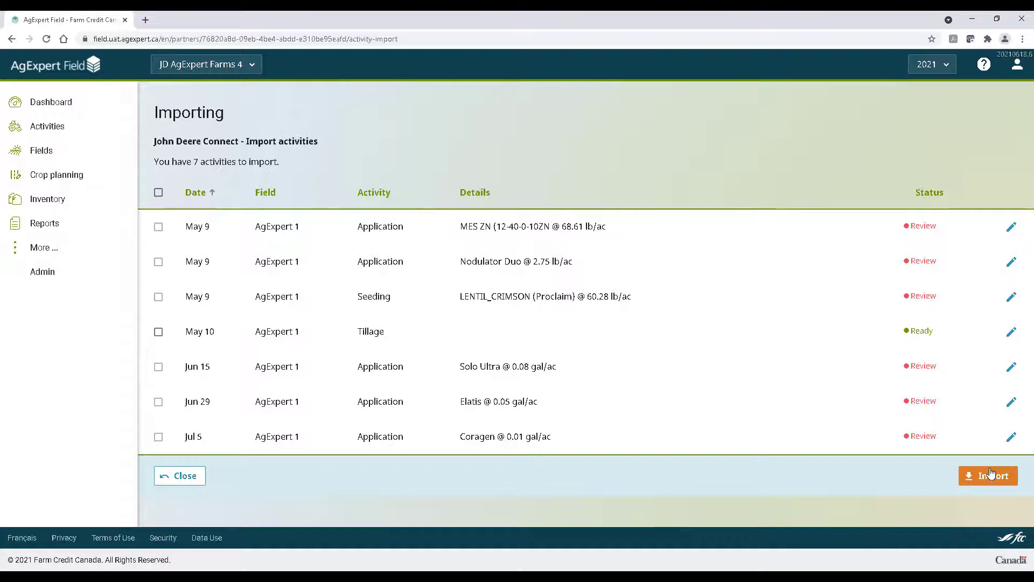
Select the ready May 10 Tillage activity and import it
click(158, 331)
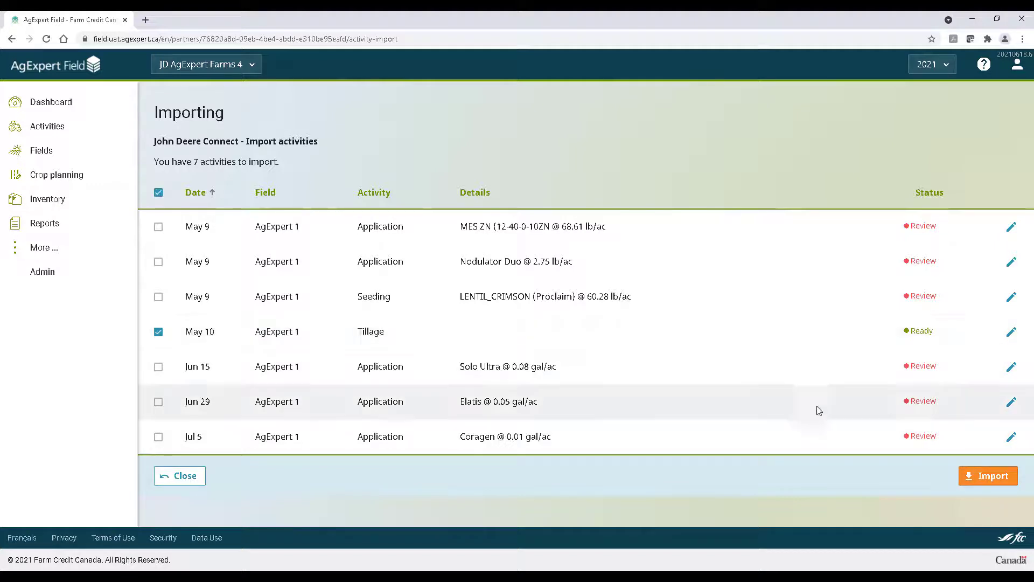
click(982, 476)
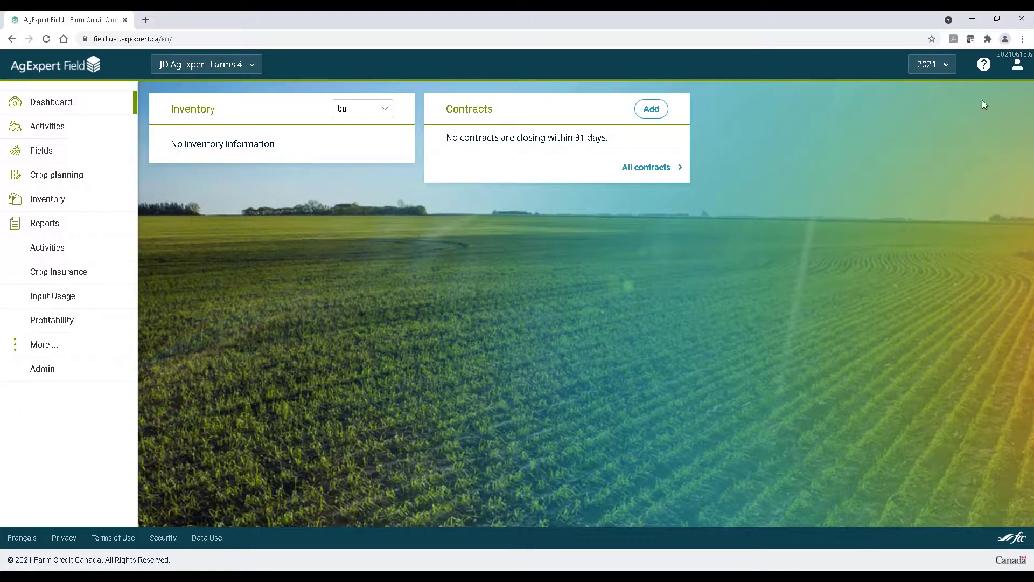
Show the Help menu with support contacts from the dashboard's question-mark icon
click(985, 65)
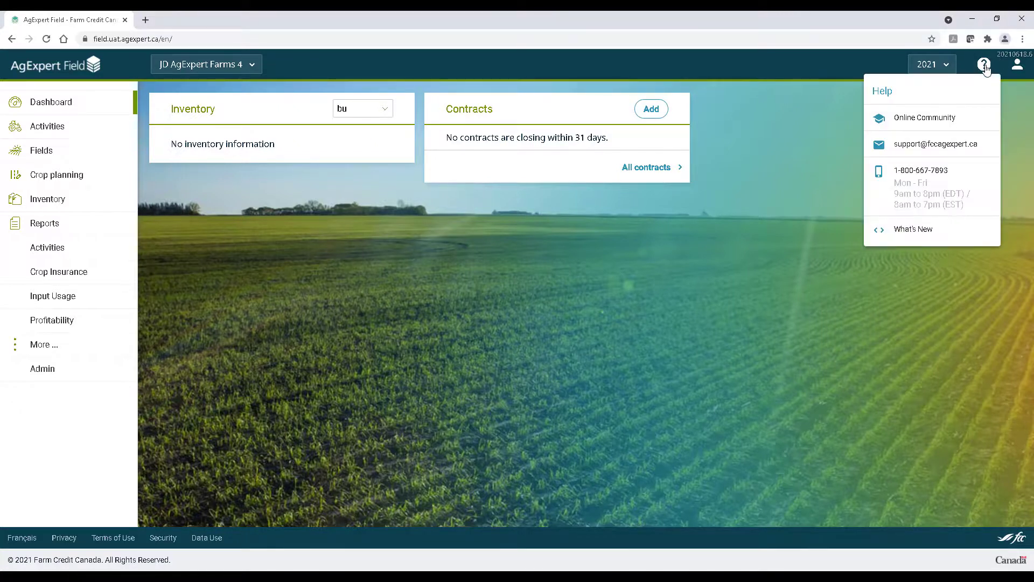